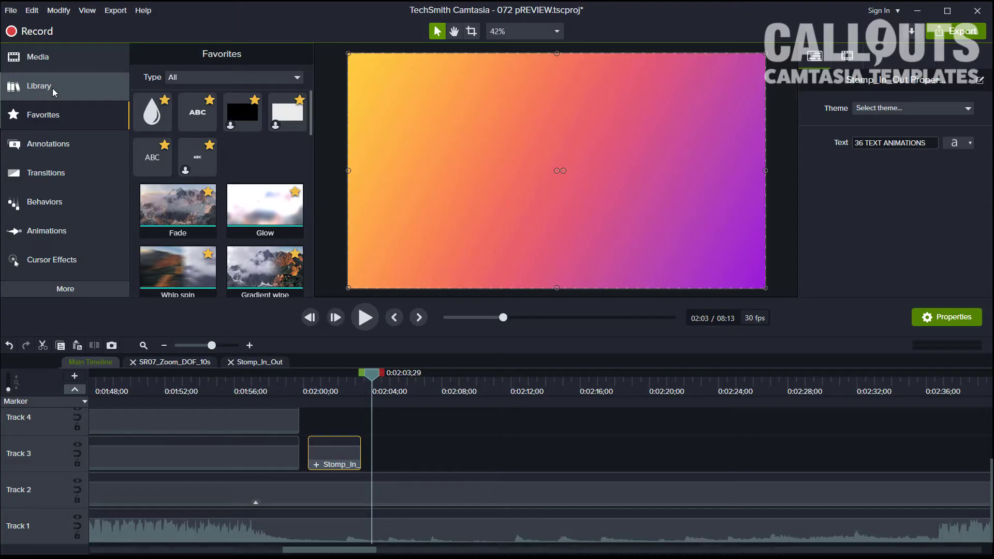
- Open the Library and expand 072 Quick Text Animations > Quick Text Animations 4s
click(55, 89)
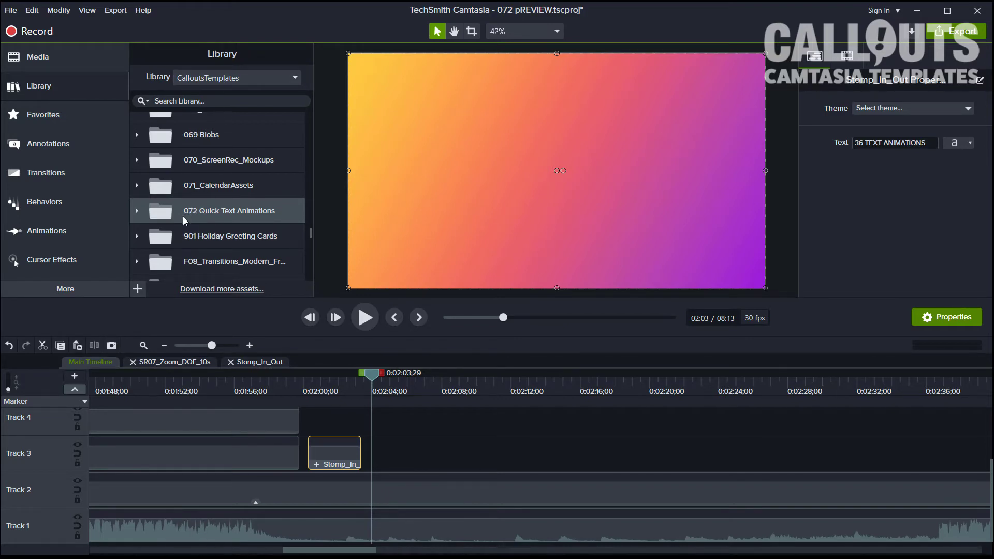
click(136, 211)
scroll(267, 211, down, 1)
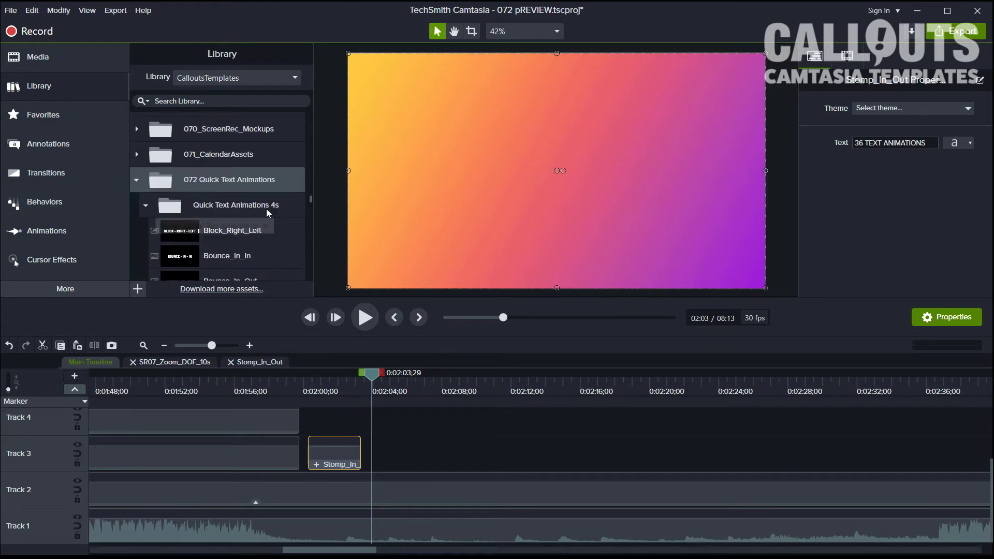
scroll(266, 209, down, 1)
click(145, 173)
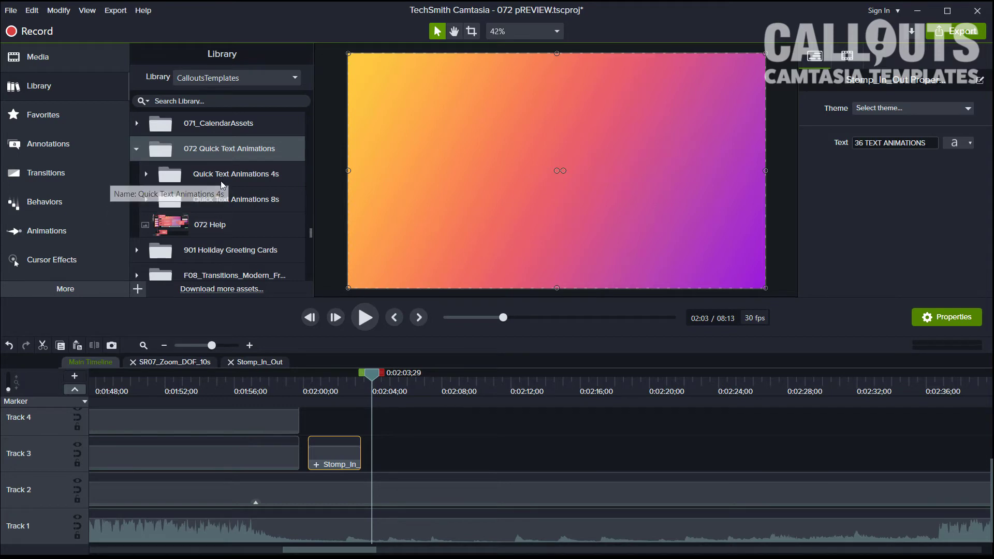
click(146, 175)
scroll(202, 199, down, 3)
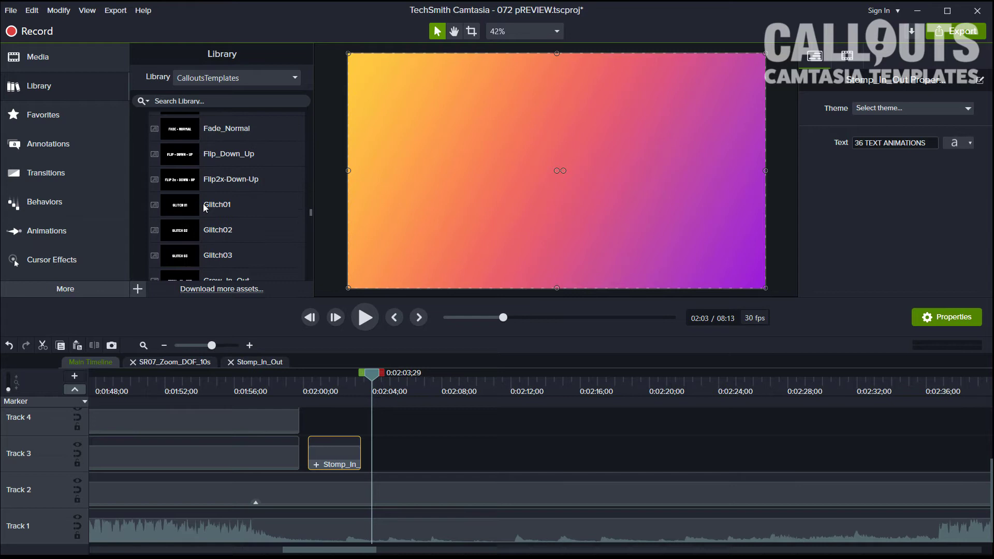
scroll(203, 203, down, 2)
scroll(202, 204, down, 2)
scroll(201, 204, up, 3)
scroll(201, 204, up, 4)
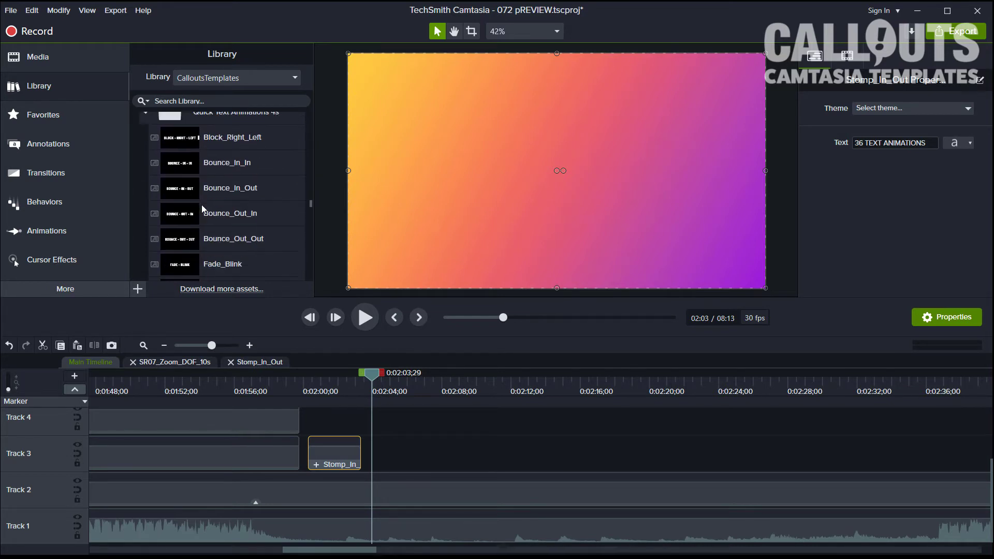
scroll(201, 209, up, 3)
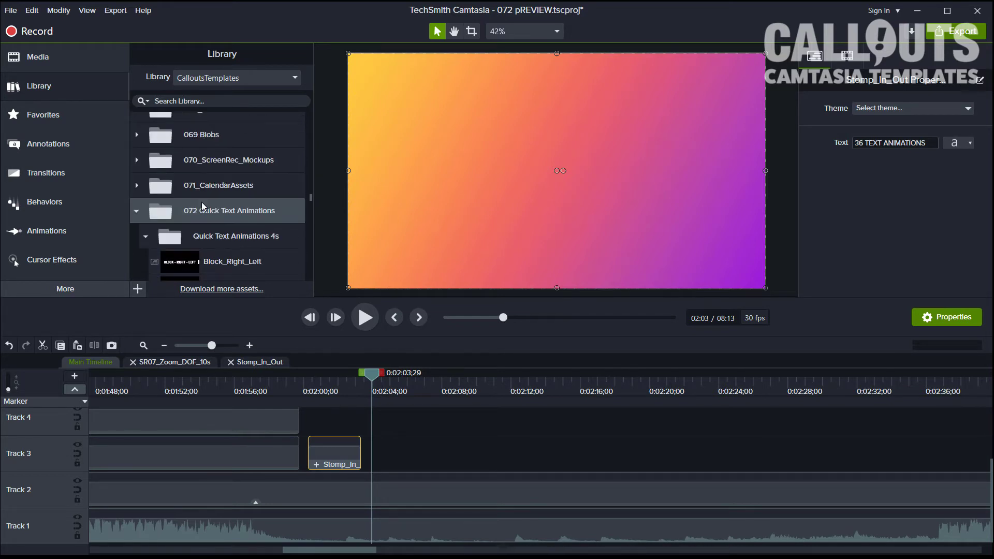
- Preview the 072 Help video, then close the preview
click(146, 235)
scroll(184, 221, down, 2)
double_click(186, 226)
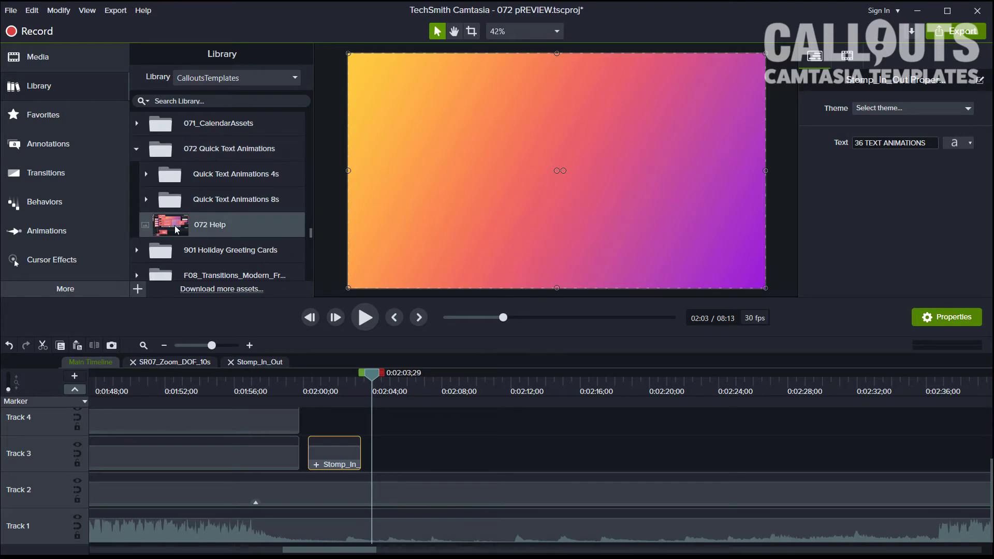
click(764, 77)
- Re-expand Quick Text Animations 4s and select the Block_Right_Left template
click(146, 176)
scroll(271, 197, down, 1)
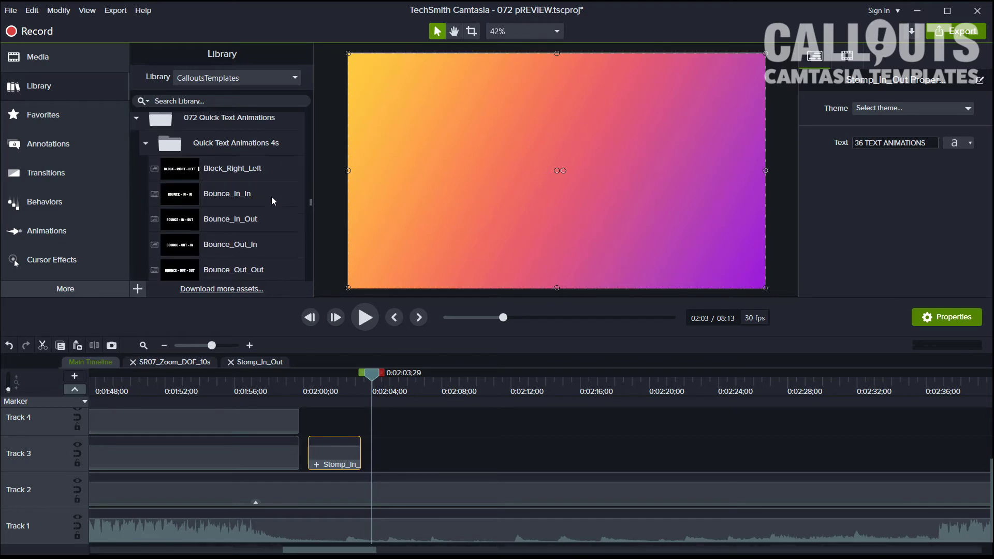
scroll(271, 197, up, 1)
click(200, 198)
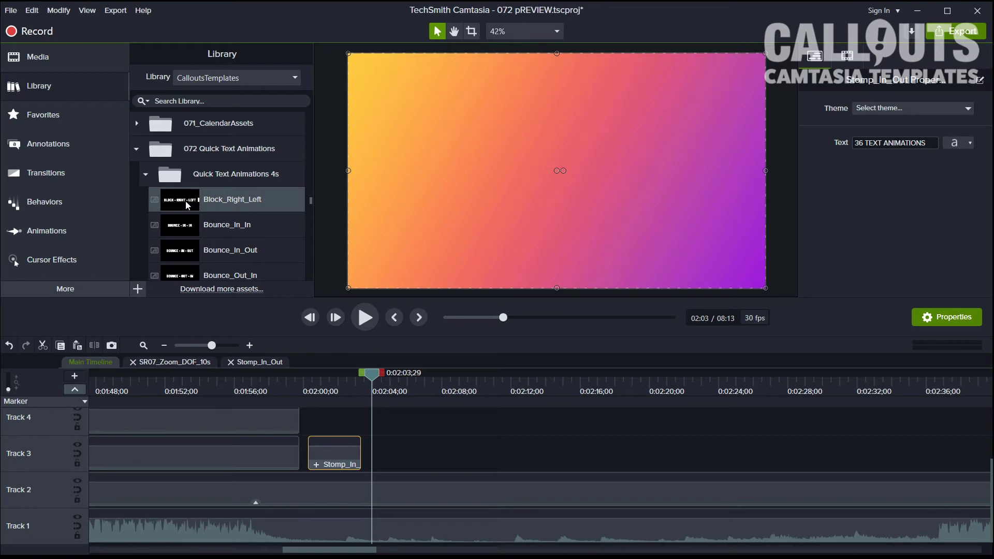
- Place Block_Right_Left on Track 3 after Stomp_In_Out and play it back
drag(209, 201, 422, 449)
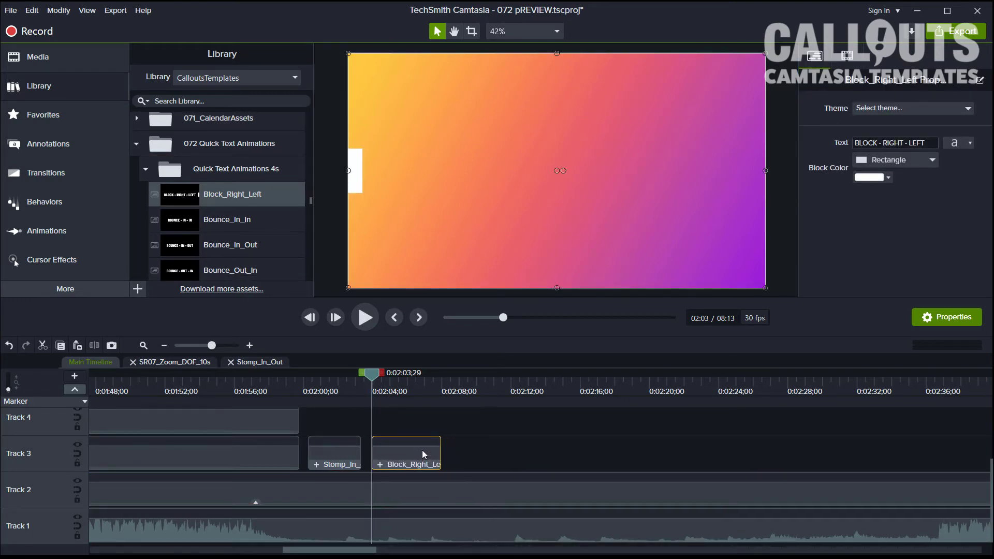
click(365, 318)
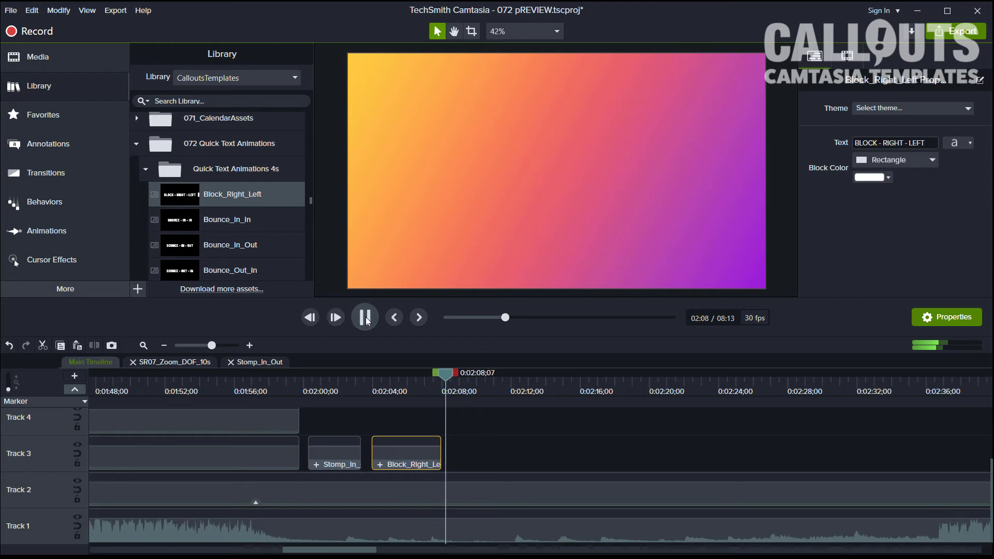
click(365, 318)
click(406, 386)
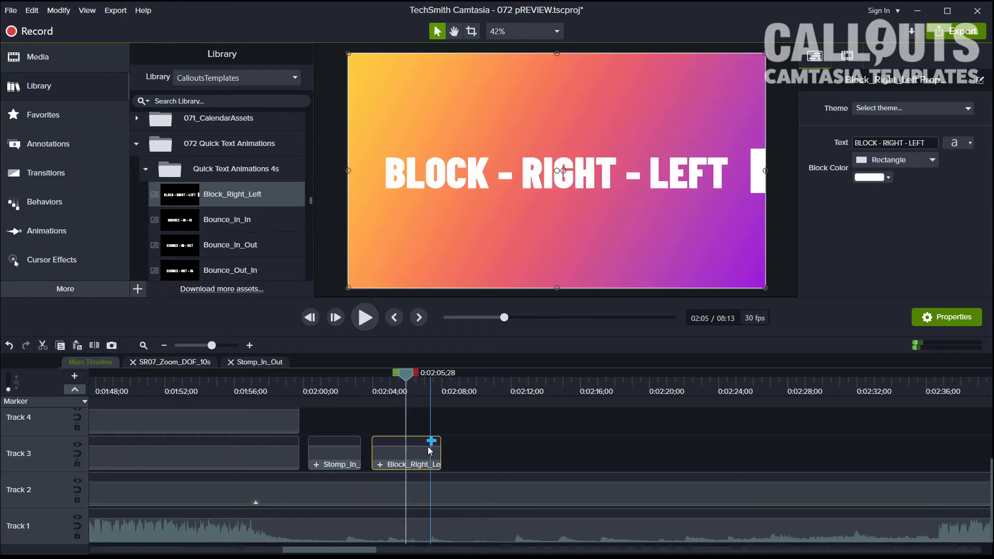
- Replace the template's text with 'THIS IS MY TEXT'
click(884, 143)
key(shift+Home)
text(THIS IS )
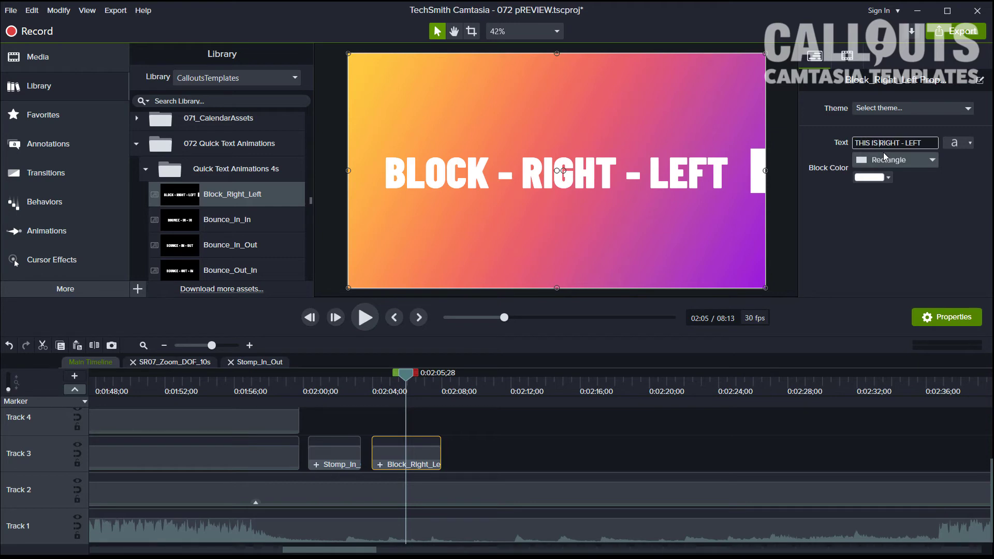
text(MY TEXT)
key(Delete)
key(Delete)
key(Delete)
key(Delete)
key(Delete)
key(Delete)
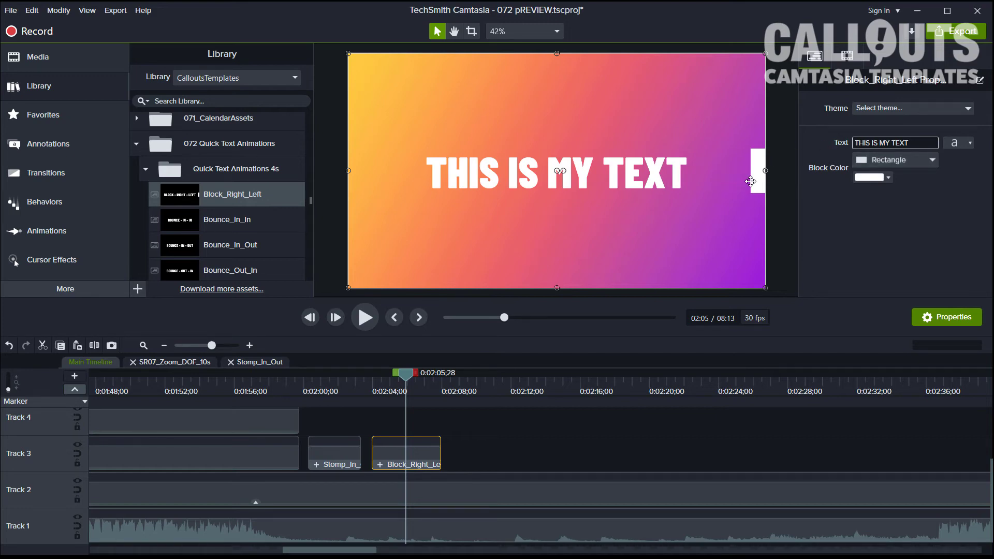
- Set Block Color to the dark blue under My Colors and replay the animation
click(880, 180)
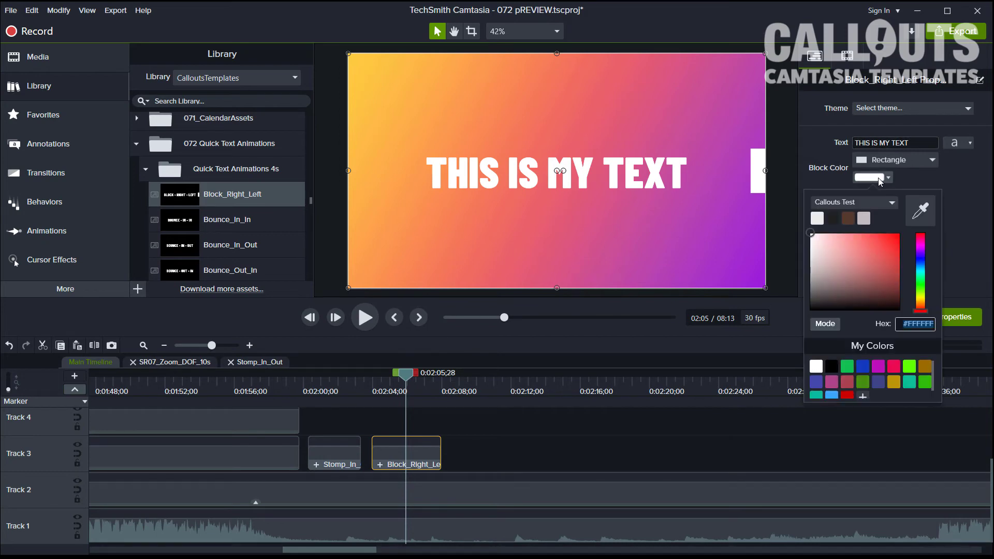
click(880, 382)
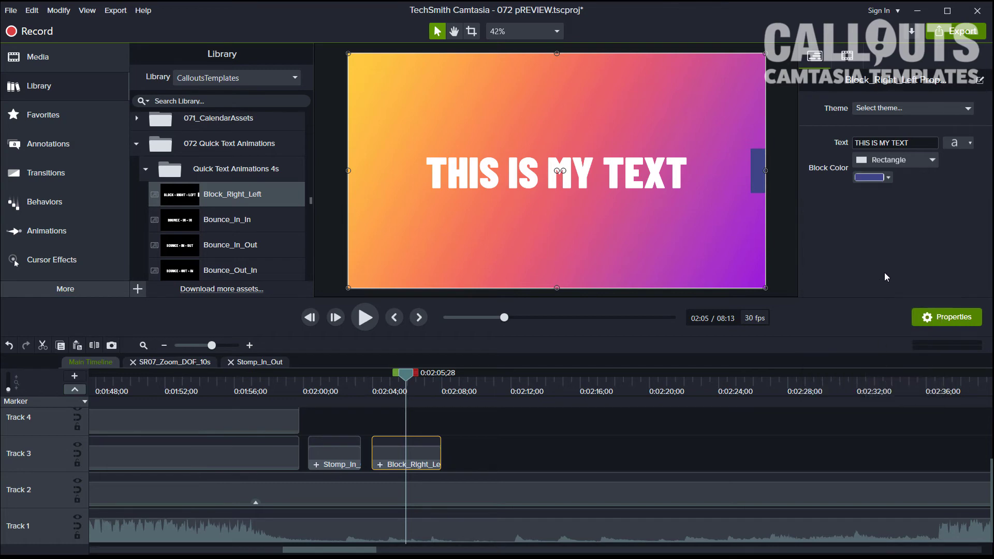
drag(406, 388, 373, 390)
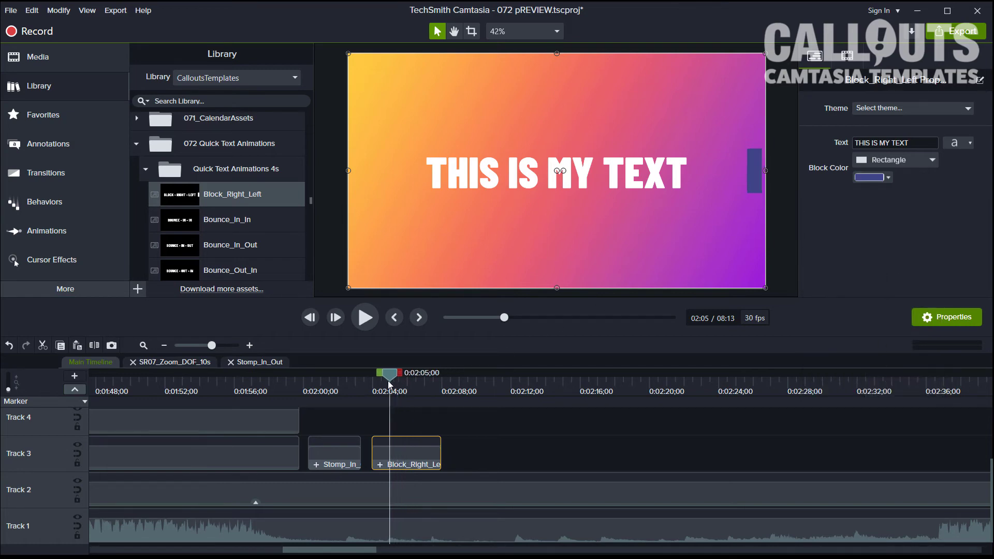
click(371, 319)
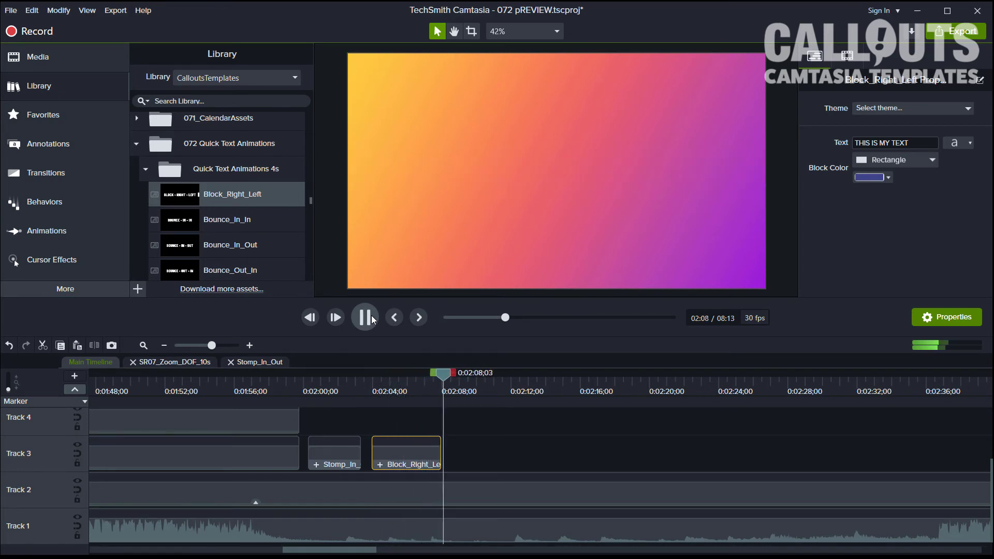
drag(452, 378, 405, 386)
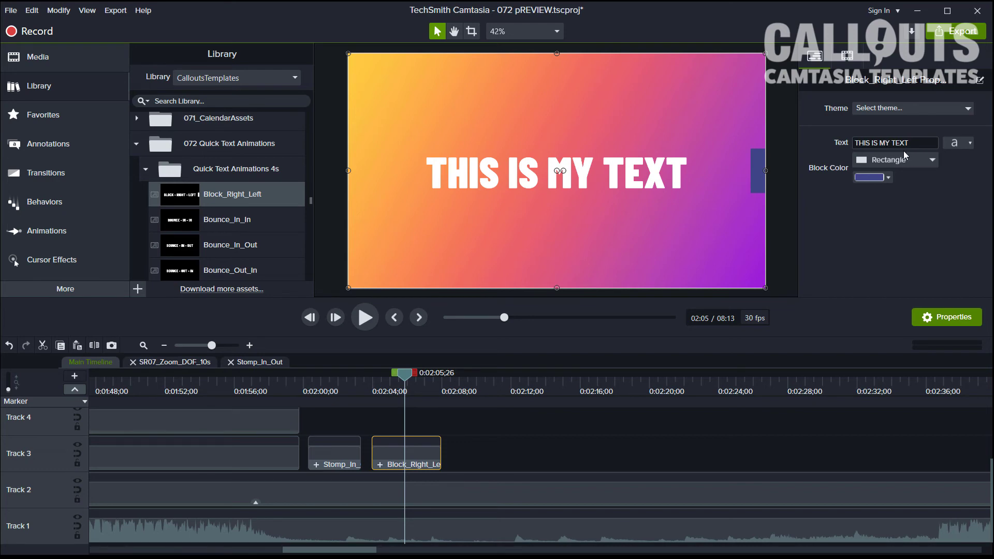
- Switch the text font from Barlow Condensed Black to Anton, then rewind before the animation
click(966, 146)
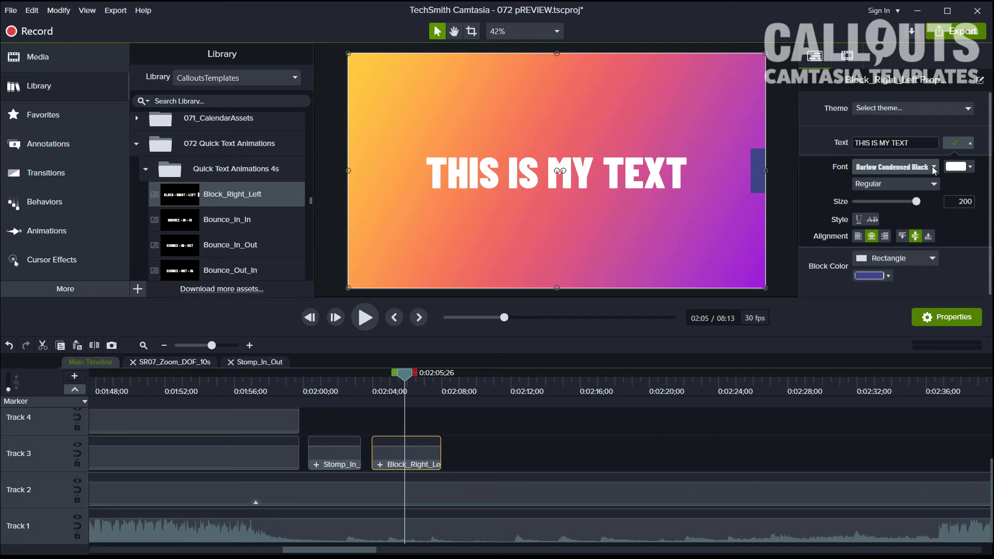
click(906, 168)
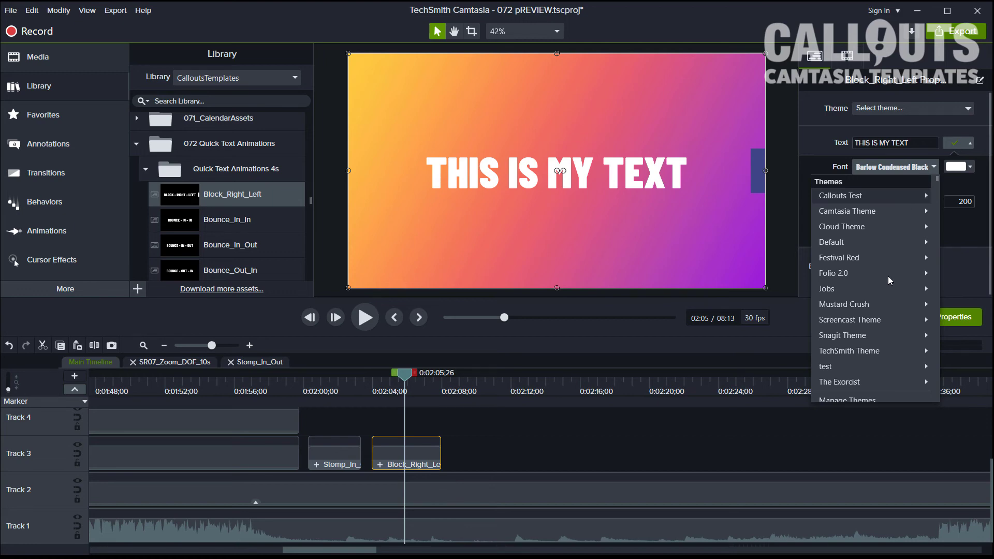
scroll(889, 324, down, 2)
scroll(889, 325, down, 2)
scroll(888, 325, down, 1)
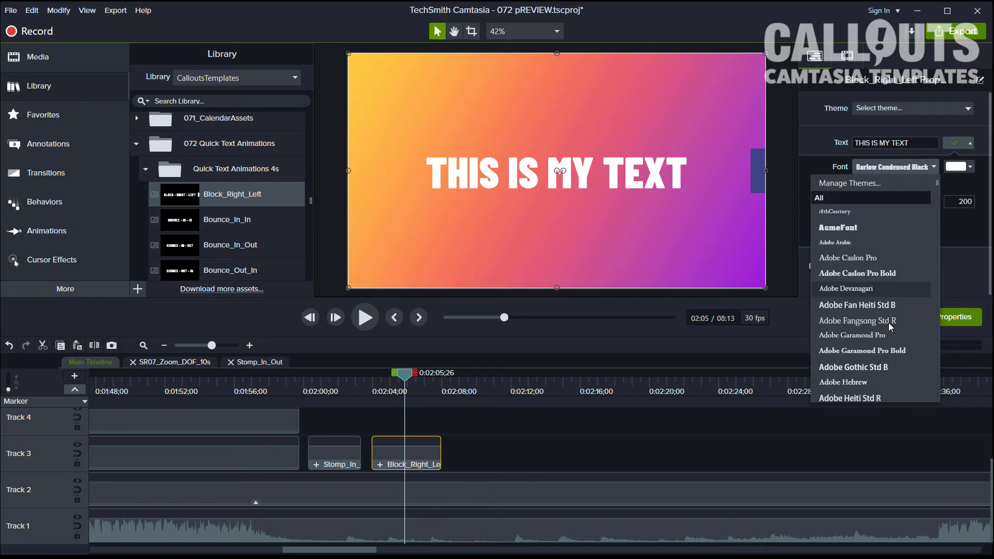
scroll(886, 347, down, 1)
scroll(884, 347, down, 1)
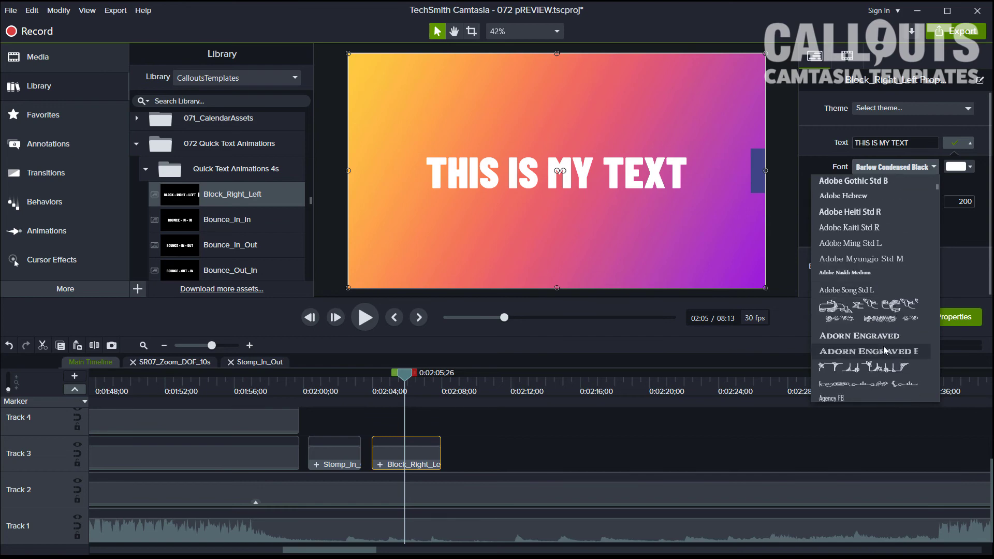
scroll(884, 347, down, 1)
scroll(885, 347, down, 1)
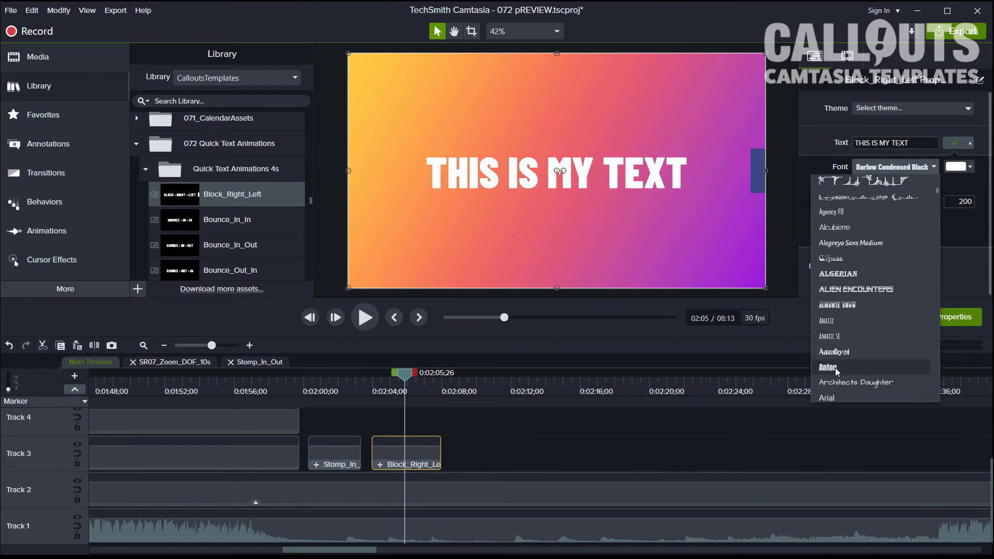
key(Escape)
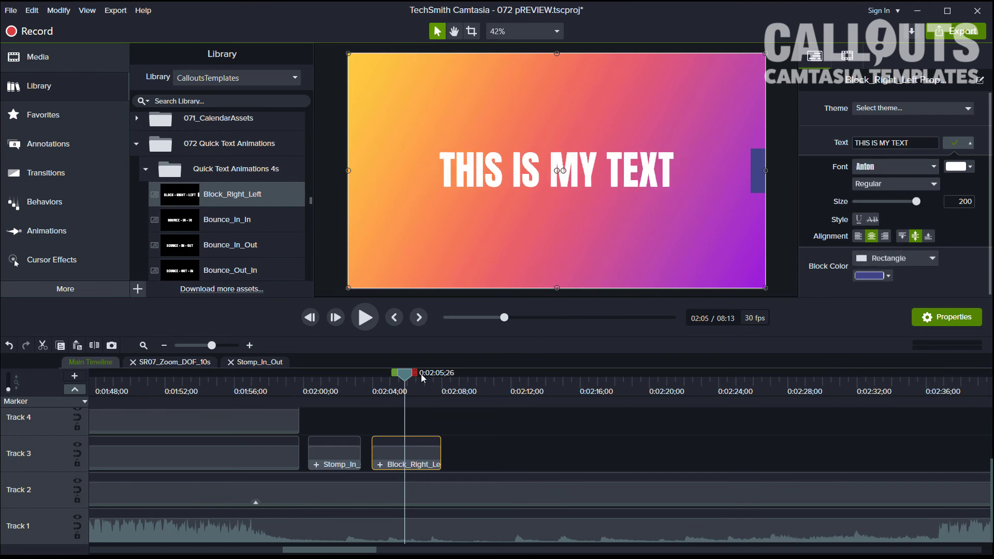
drag(399, 380, 370, 389)
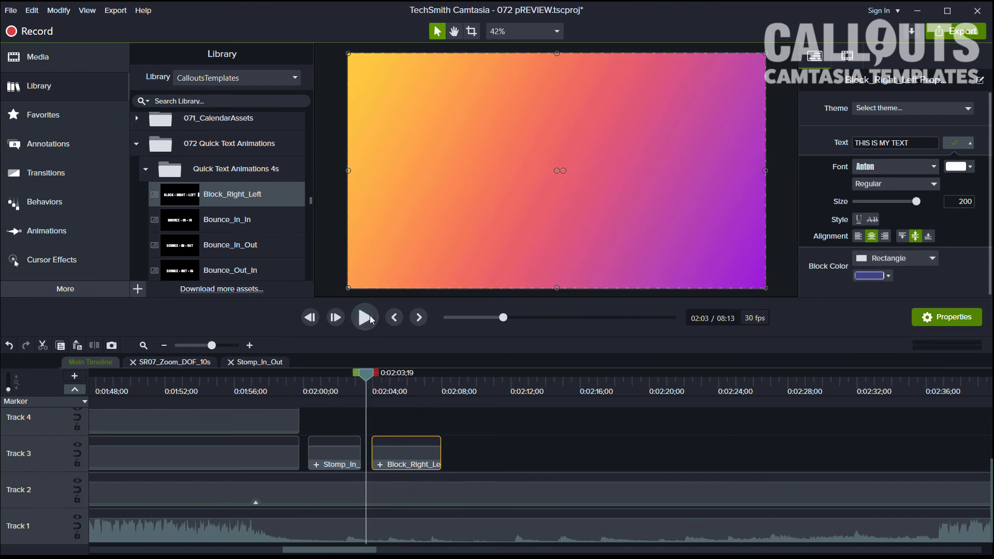
- Colour 'THIS IS MY TEXT' with the block's dark blue using the eyedropper
click(370, 315)
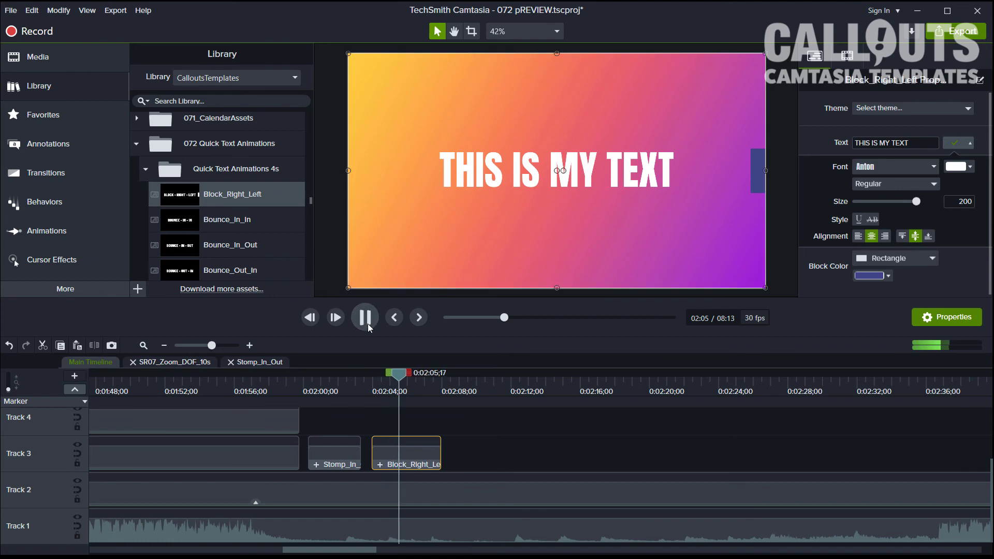
click(368, 324)
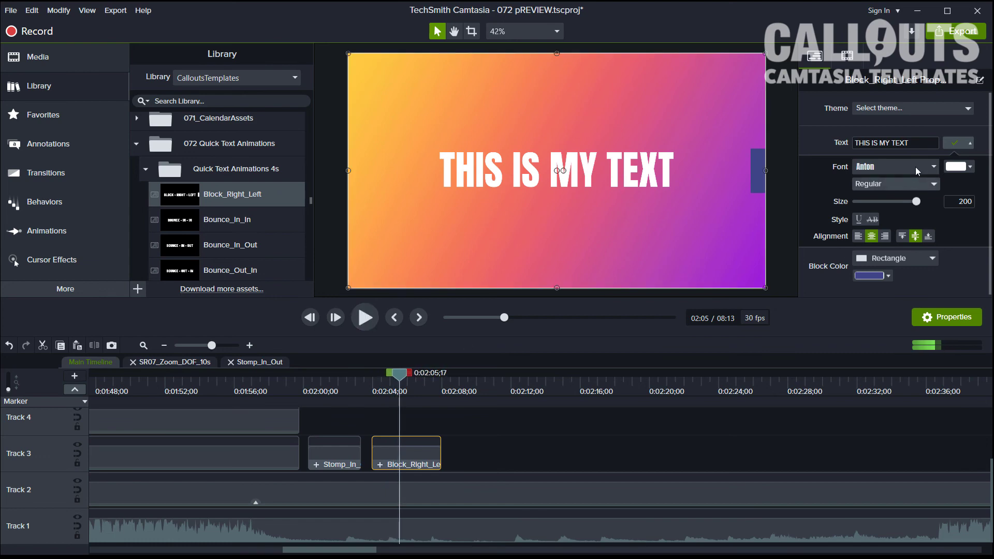
click(962, 173)
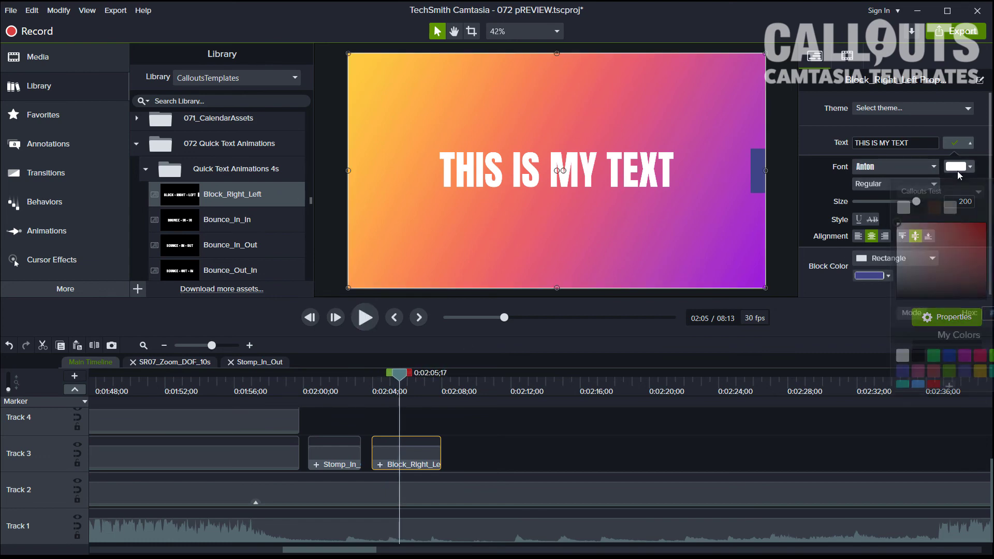
click(877, 273)
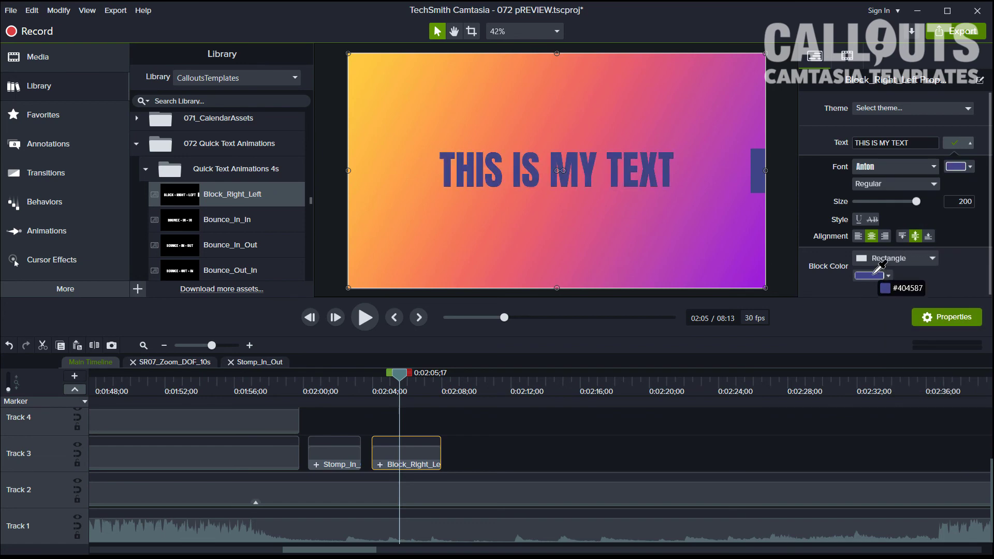
- Rewind and replay the animation to preview the blue text
drag(400, 371, 371, 388)
click(365, 317)
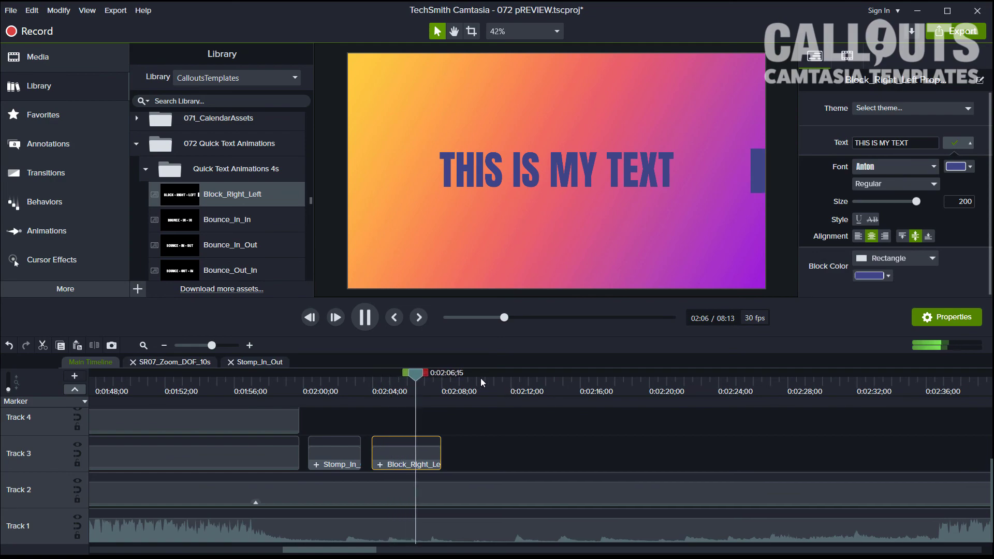
click(457, 374)
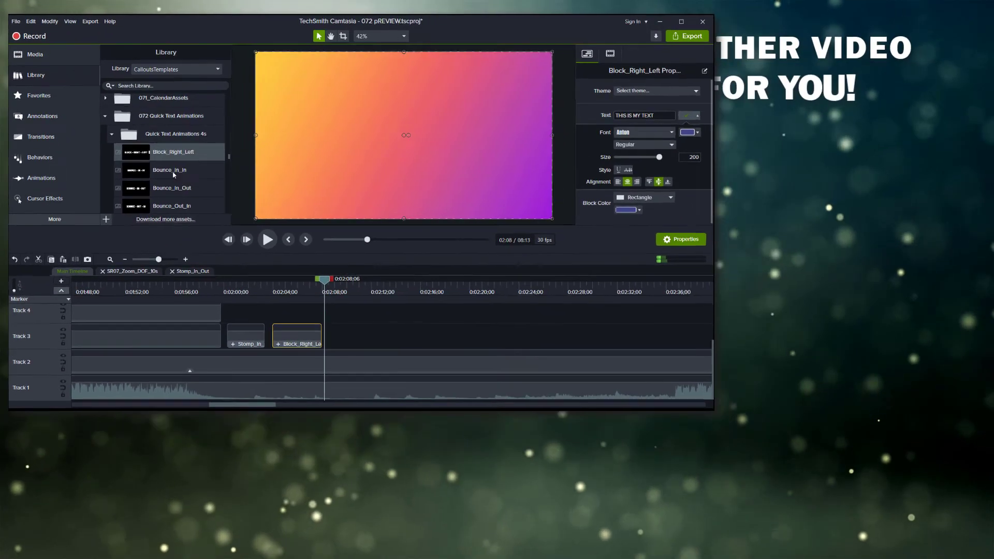
scroll(153, 158, down, 10)
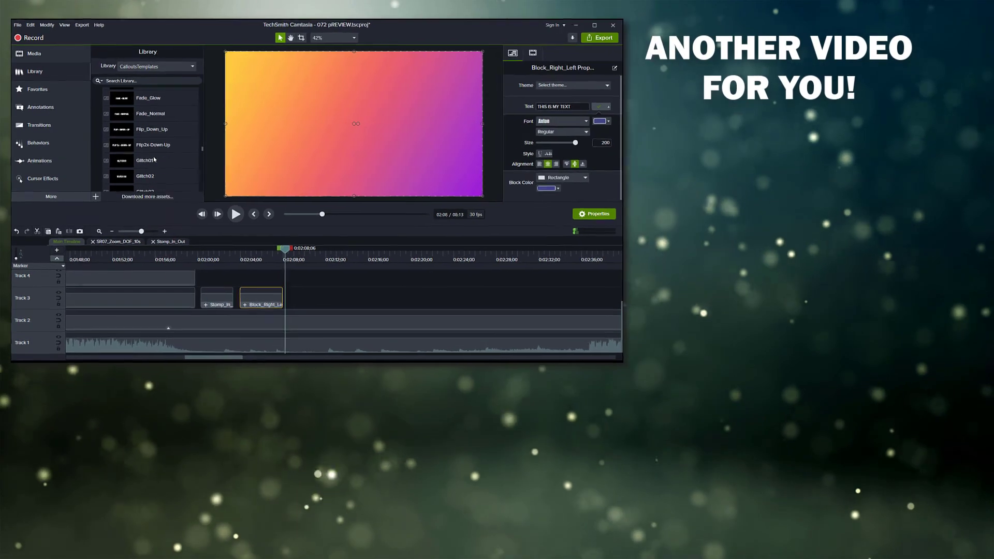
scroll(152, 158, down, 5)
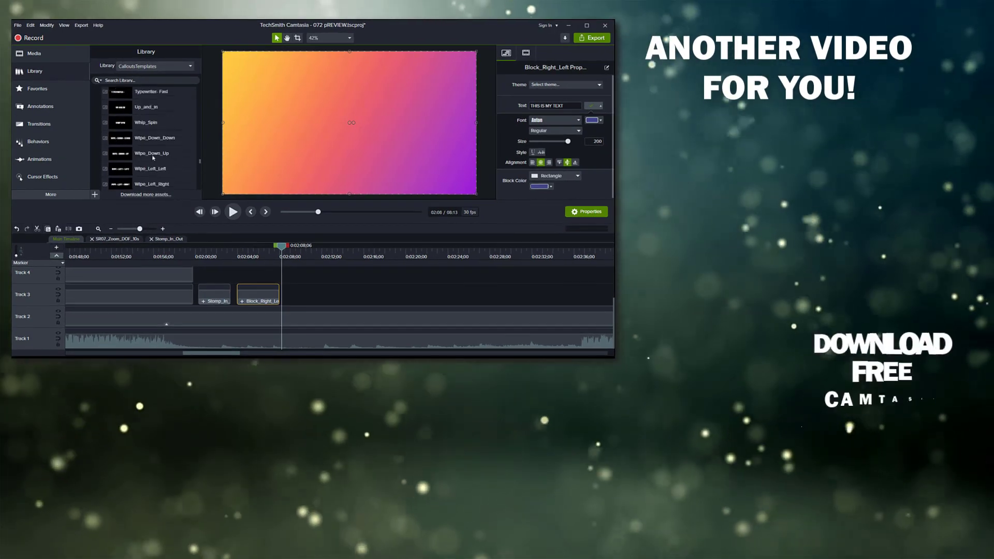
scroll(154, 158, up, 3)
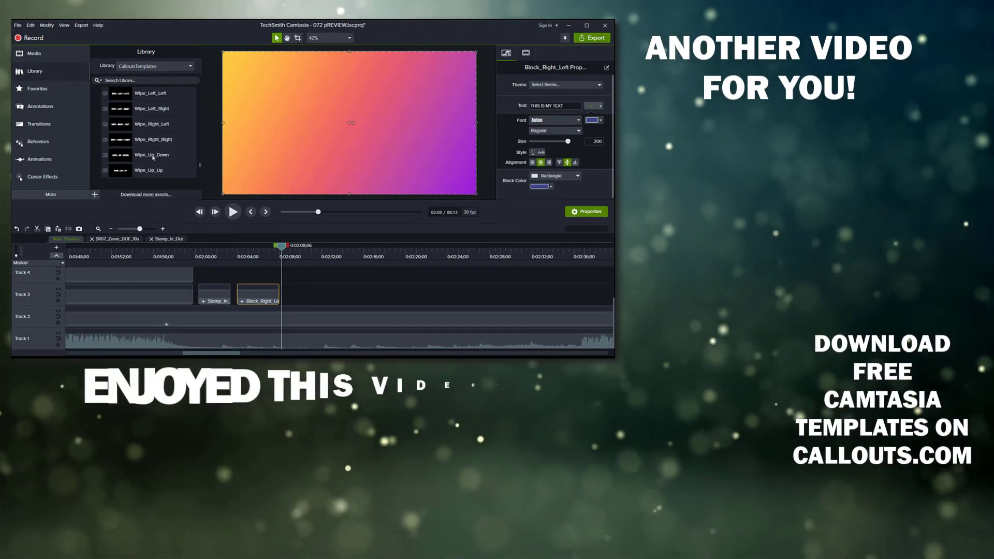
scroll(153, 158, up, 5)
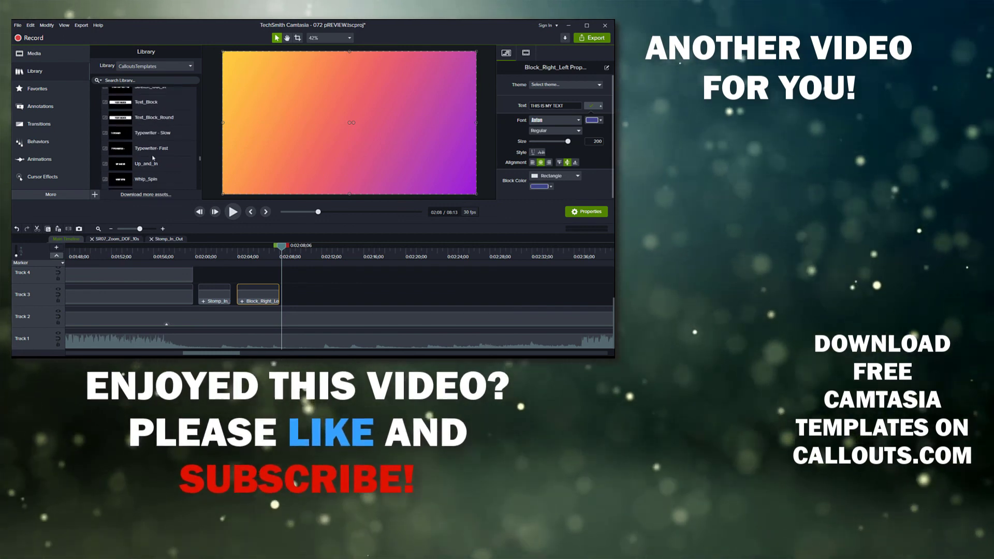
scroll(168, 167, up, 3)
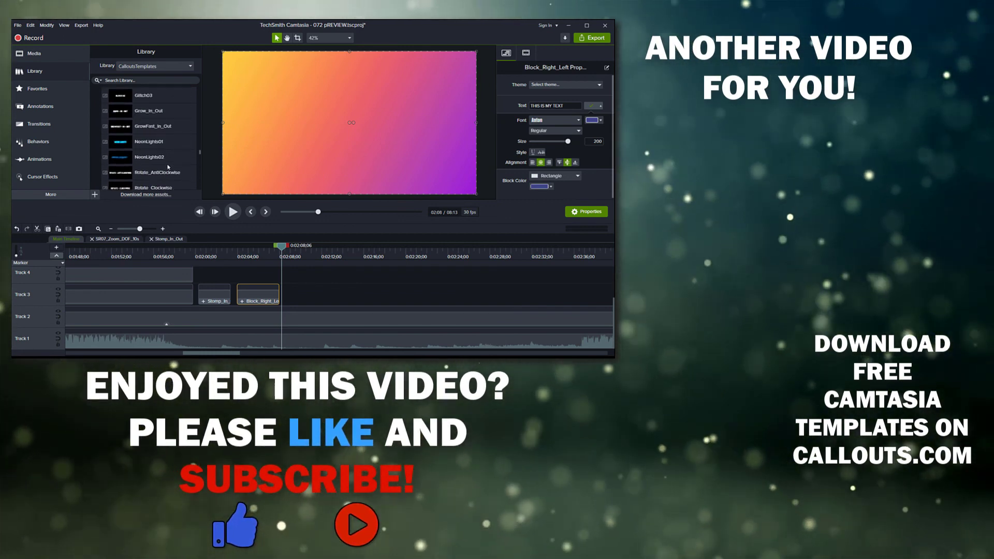
scroll(168, 167, up, 2)
scroll(168, 166, up, 3)
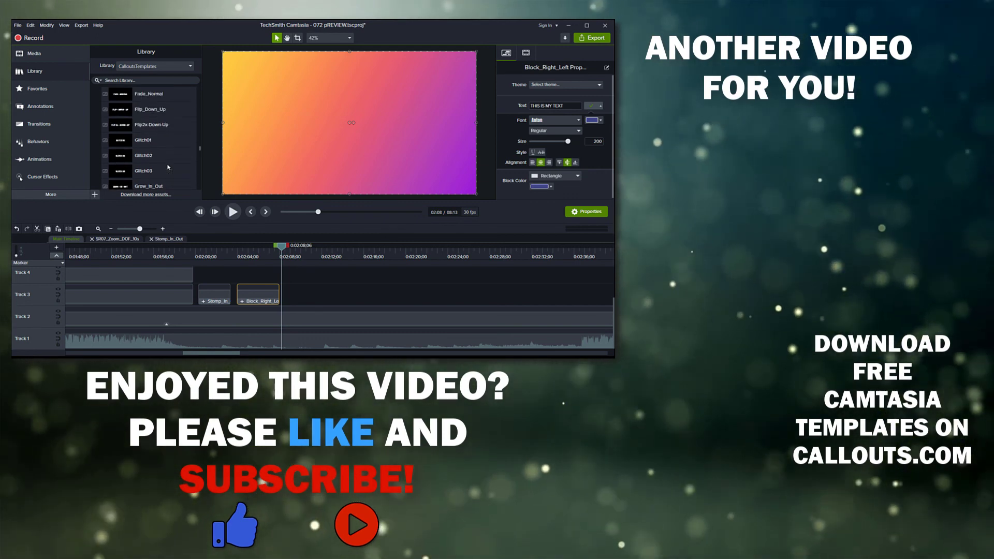
scroll(168, 167, up, 4)
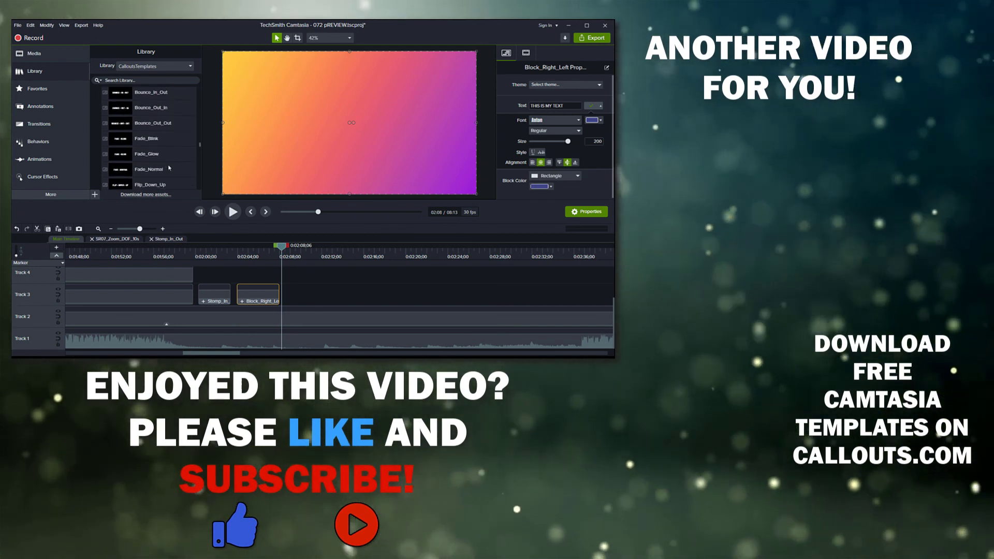